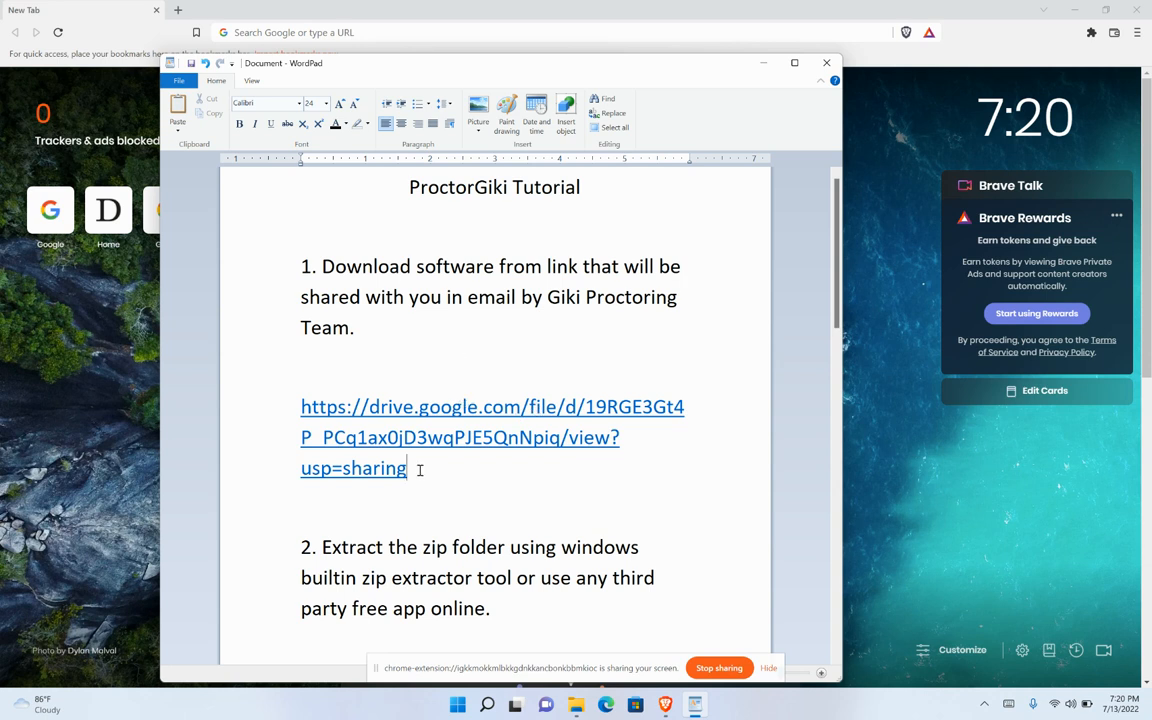
- Copy the Google Drive download link from the tutorial and switch to Brave's new tab
{"action": "left_click_drag", "start_coordinate": [420, 467], "coordinate": [294, 417]}
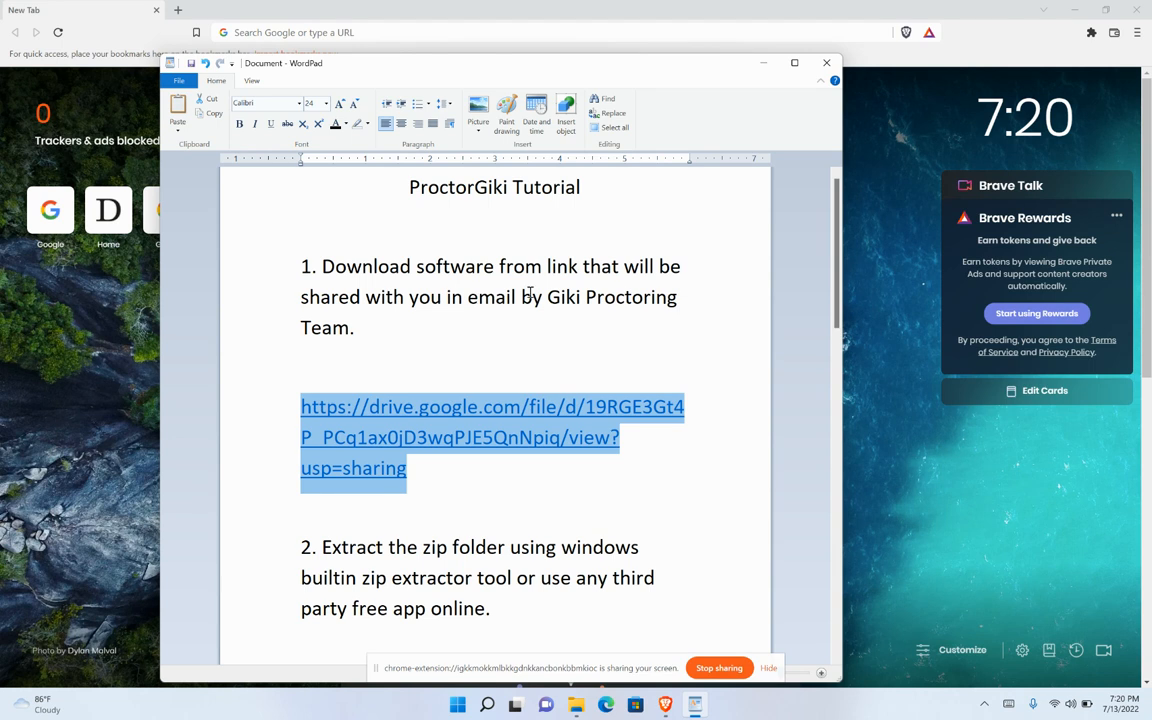
{"action": "left_click", "coordinate": [562, 32]}
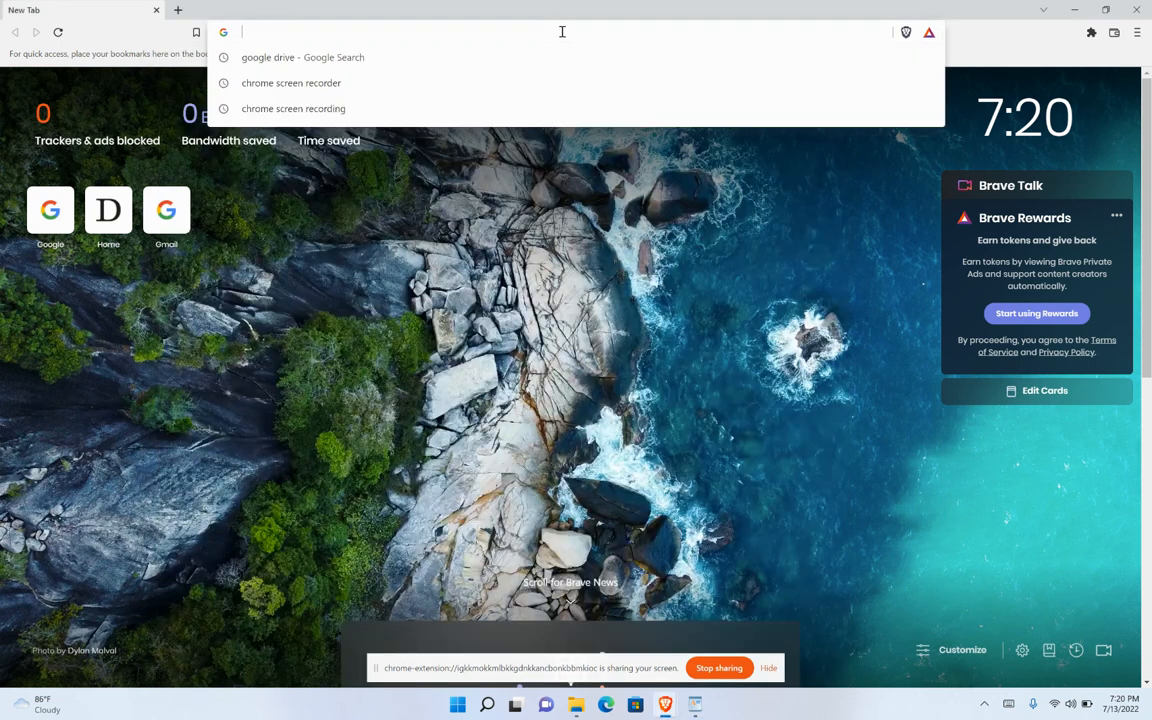
- Load the pasted Google Drive link to reach the ProctorGiki.zip download page
{"action": "key", "text": "Return"}
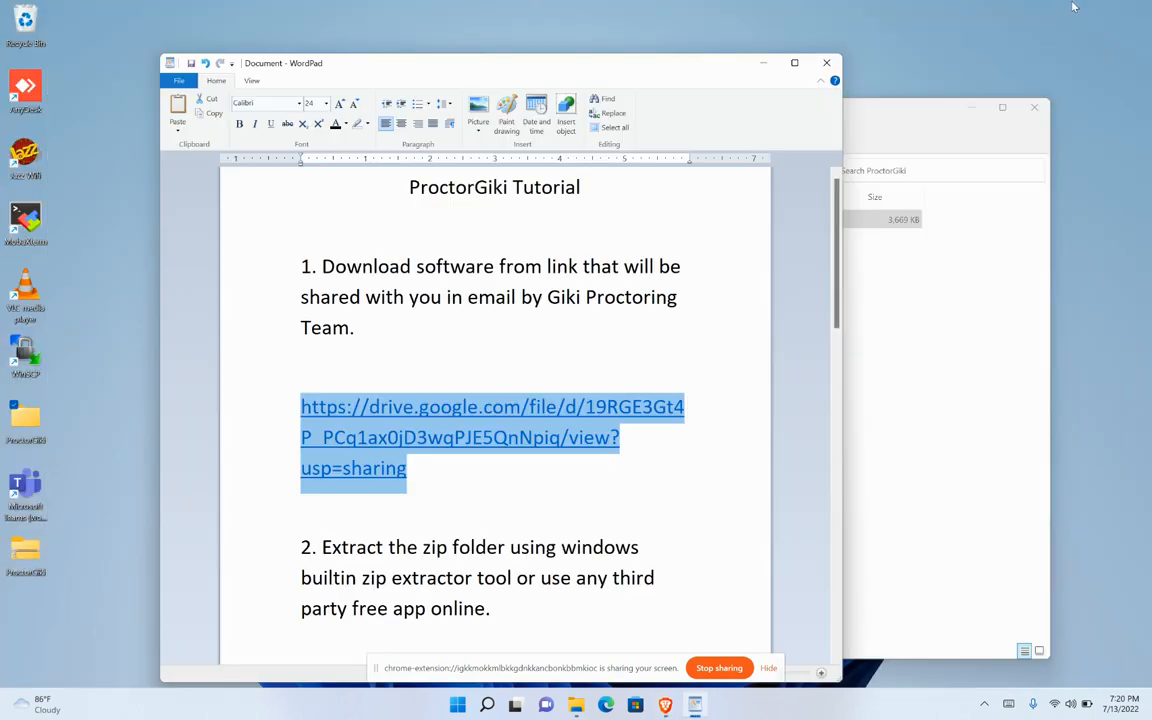
- Extract the ProctorGiki zip from the desktop via Extract All
{"action": "mouse_move", "coordinate": [25, 553]}
{"action": "right_click", "coordinate": [35, 553]}
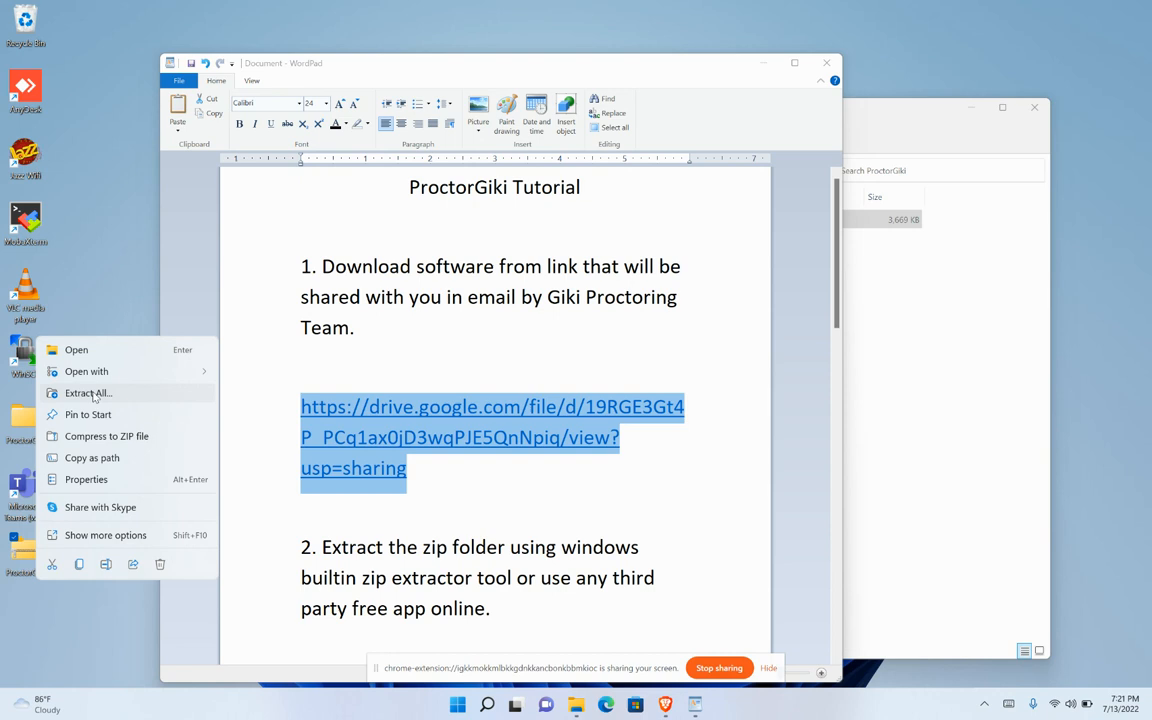
{"action": "left_click", "coordinate": [95, 395]}
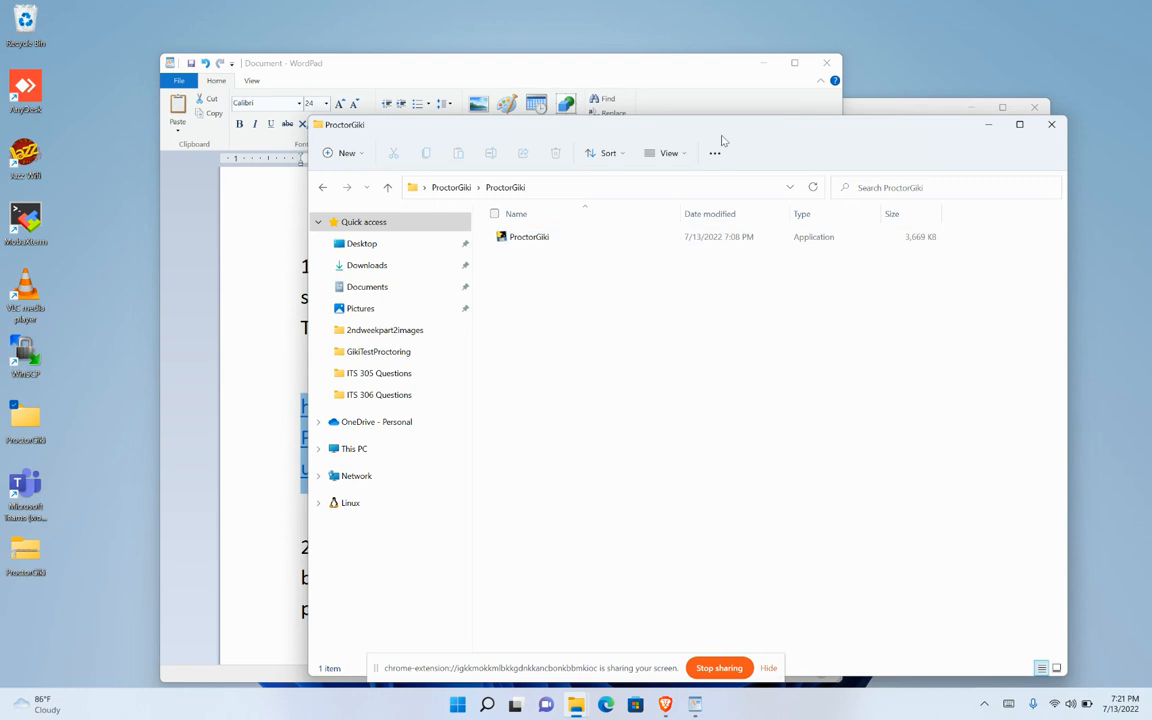
- Move the Explorer window left and run ProctorGiki.exe to start its console
{"action": "left_click_drag", "start_coordinate": [733, 129], "coordinate": [581, 113]}
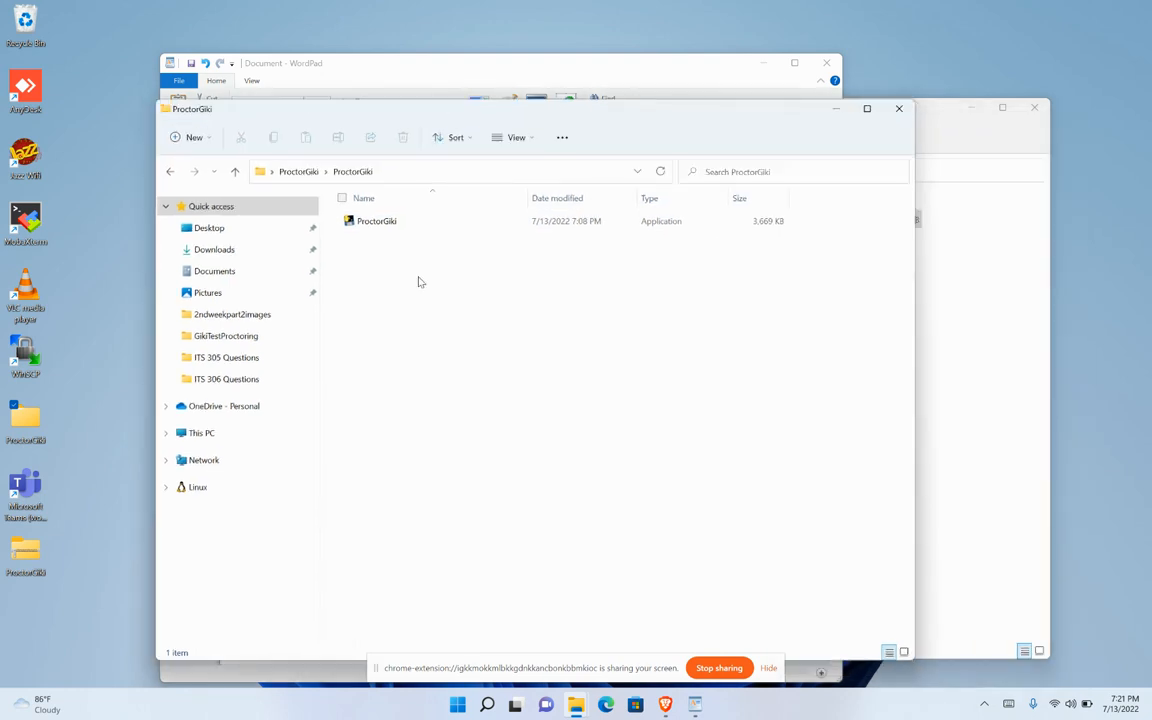
{"action": "double_click", "coordinate": [386, 222]}
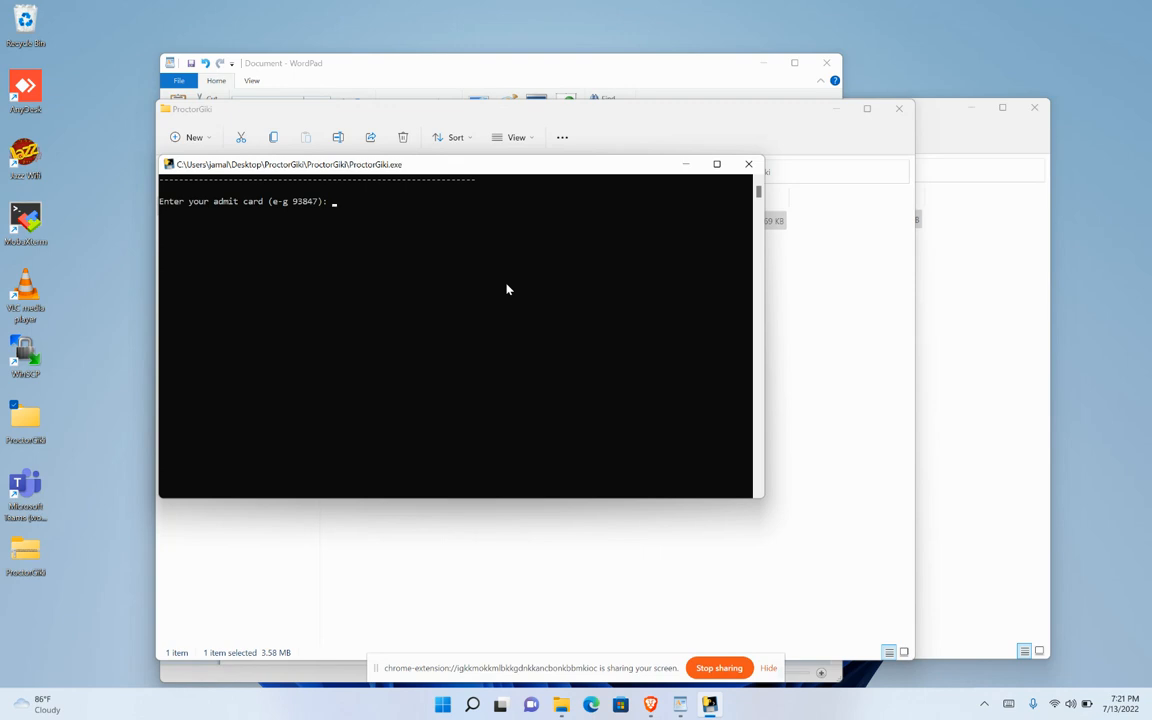
- Submit the admit card number at the ProctorGiki console prompt
{"action": "key", "text": "Return"}
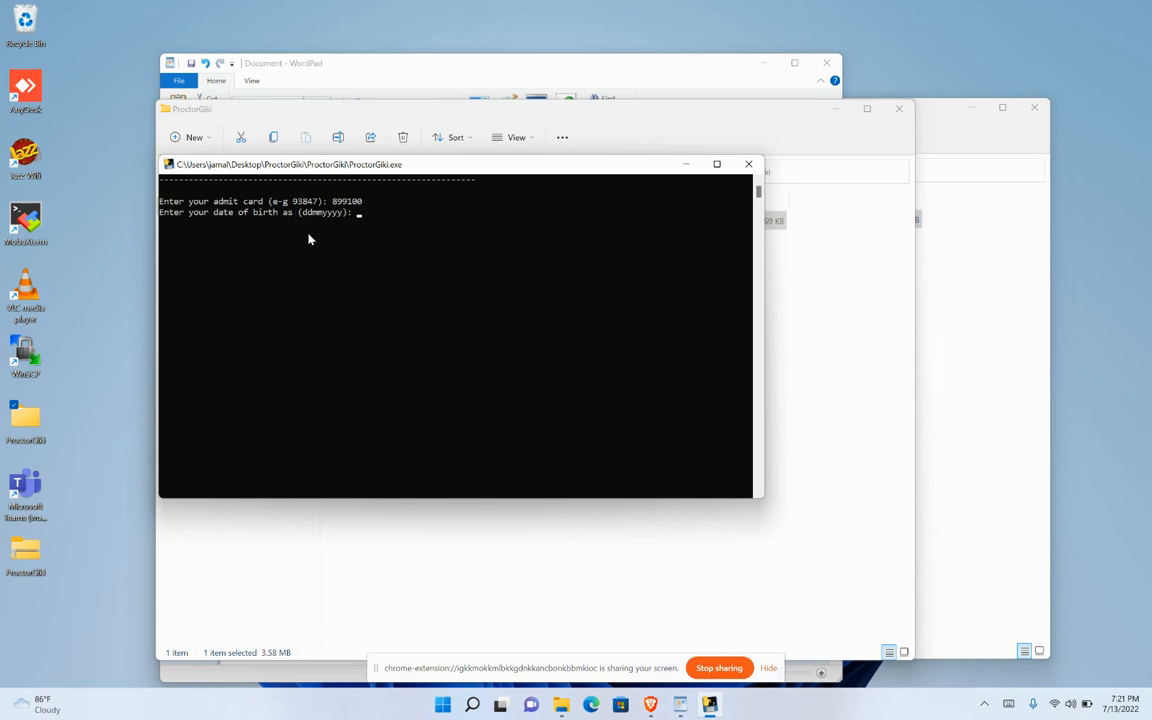
{"action": "mouse_move", "coordinate": [680, 704]}
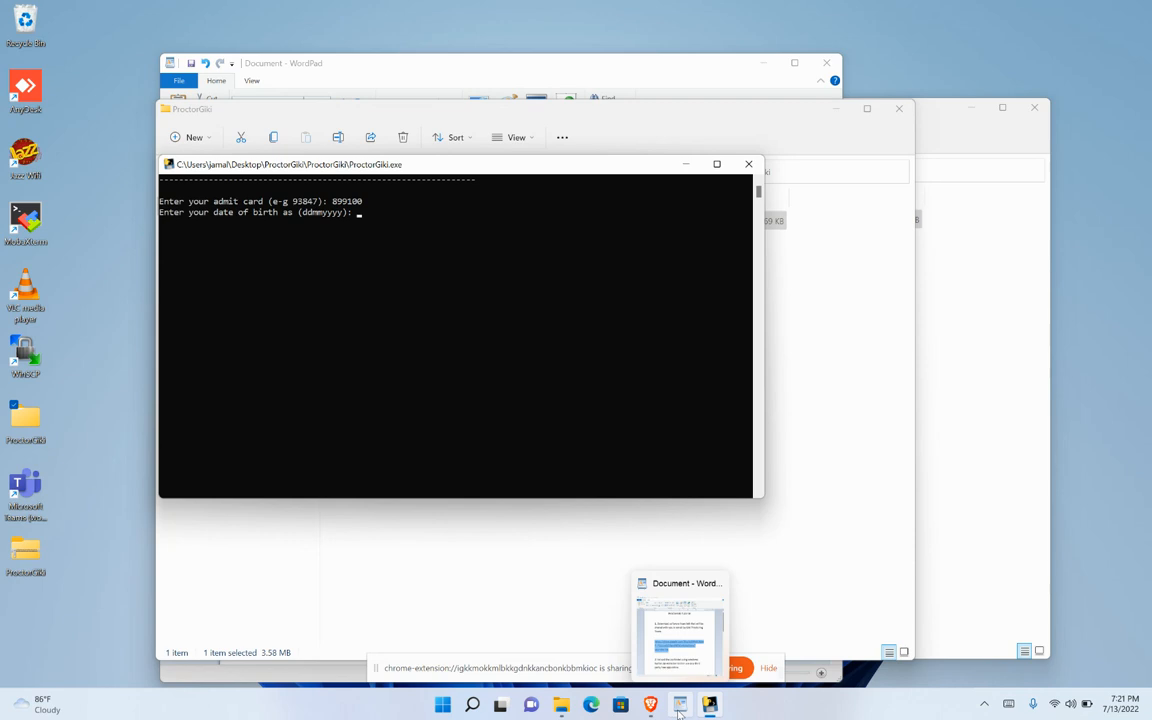
- Bring WordPad forward and highlight the example date-of-birth line 07072002
{"action": "left_click", "coordinate": [680, 630]}
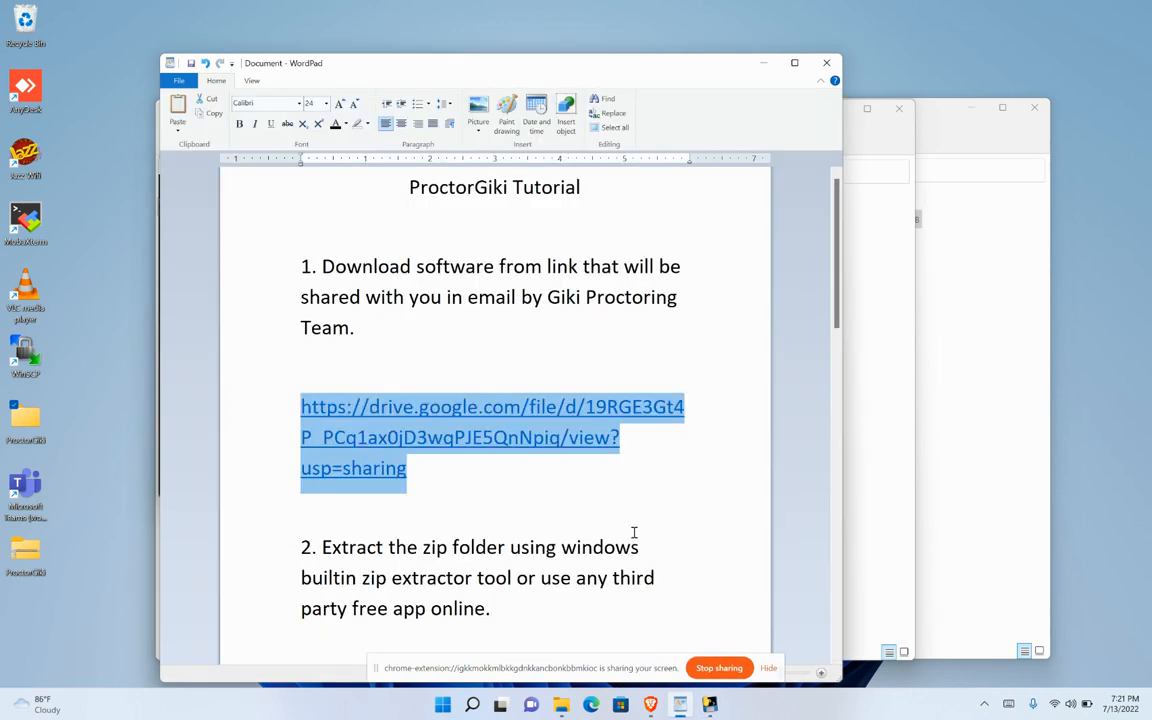
{"action": "key", "text": "Down"}
{"action": "key", "text": "Down"}
{"action": "key", "text": "Down"}
{"action": "key", "text": "Down"}
{"action": "key", "text": "Down"}
{"action": "key", "text": "Down"}
{"action": "key", "text": "Down"}
{"action": "key", "text": "Down"}
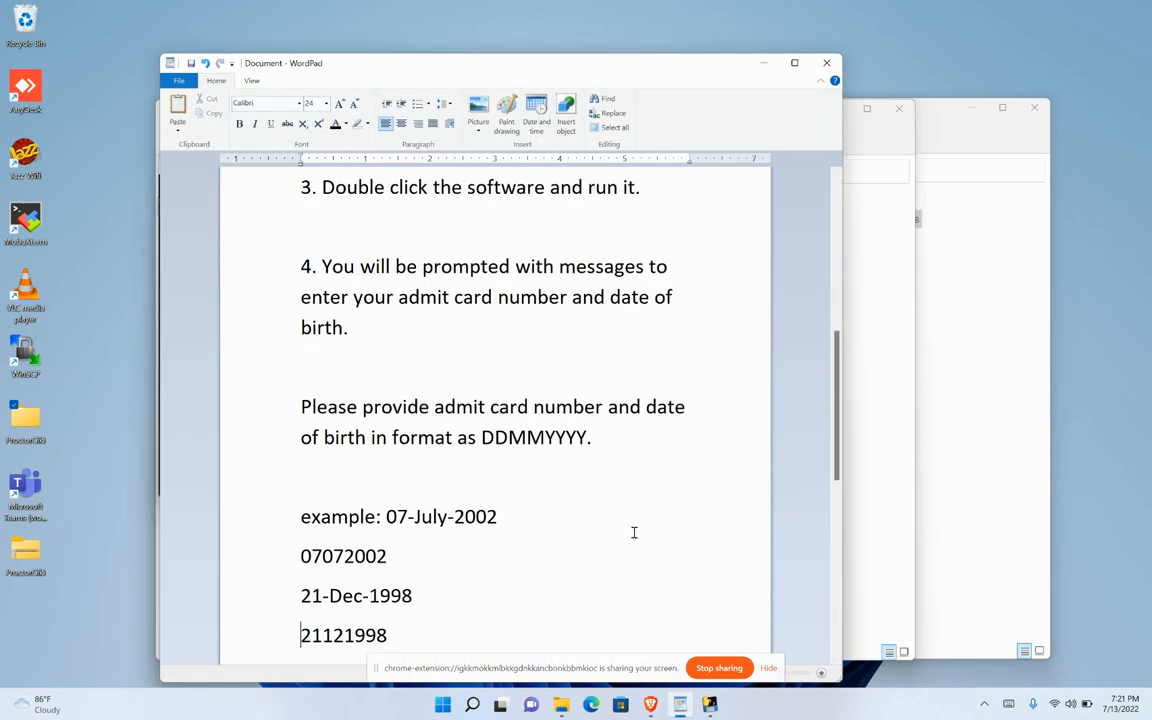
{"action": "key", "text": "Down"}
{"action": "key", "text": "Down"}
{"action": "key", "text": "Down"}
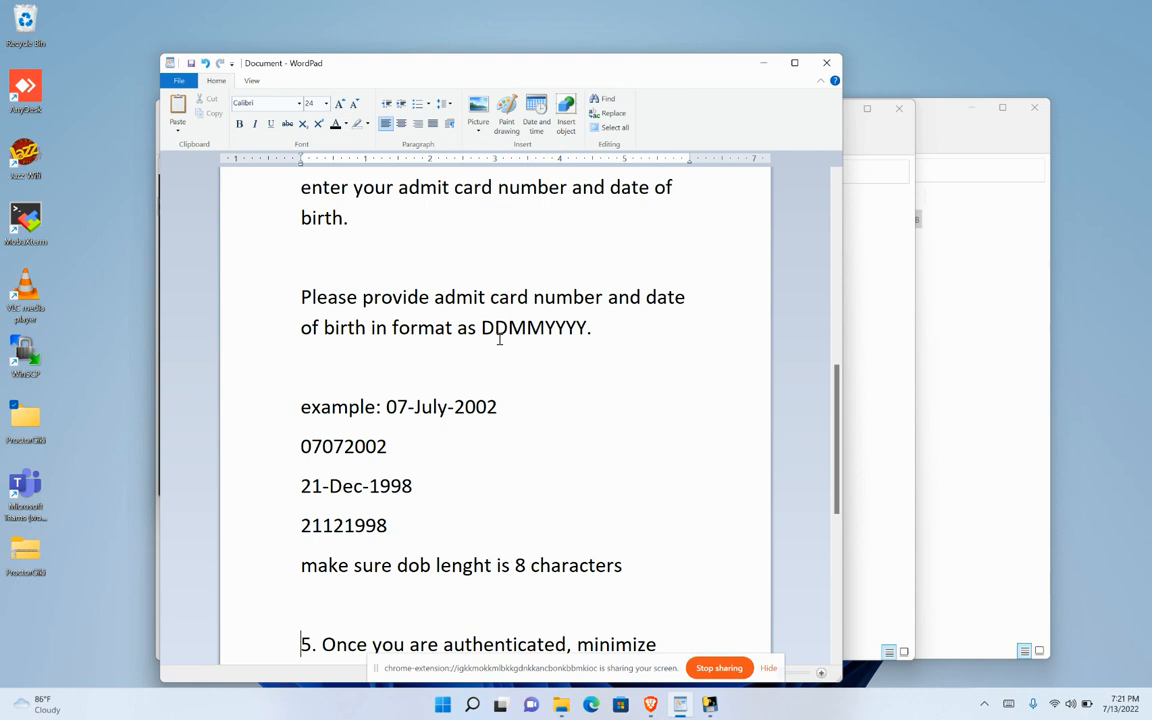
{"action": "left_click", "coordinate": [341, 437]}
{"action": "double_click", "coordinate": [341, 437]}
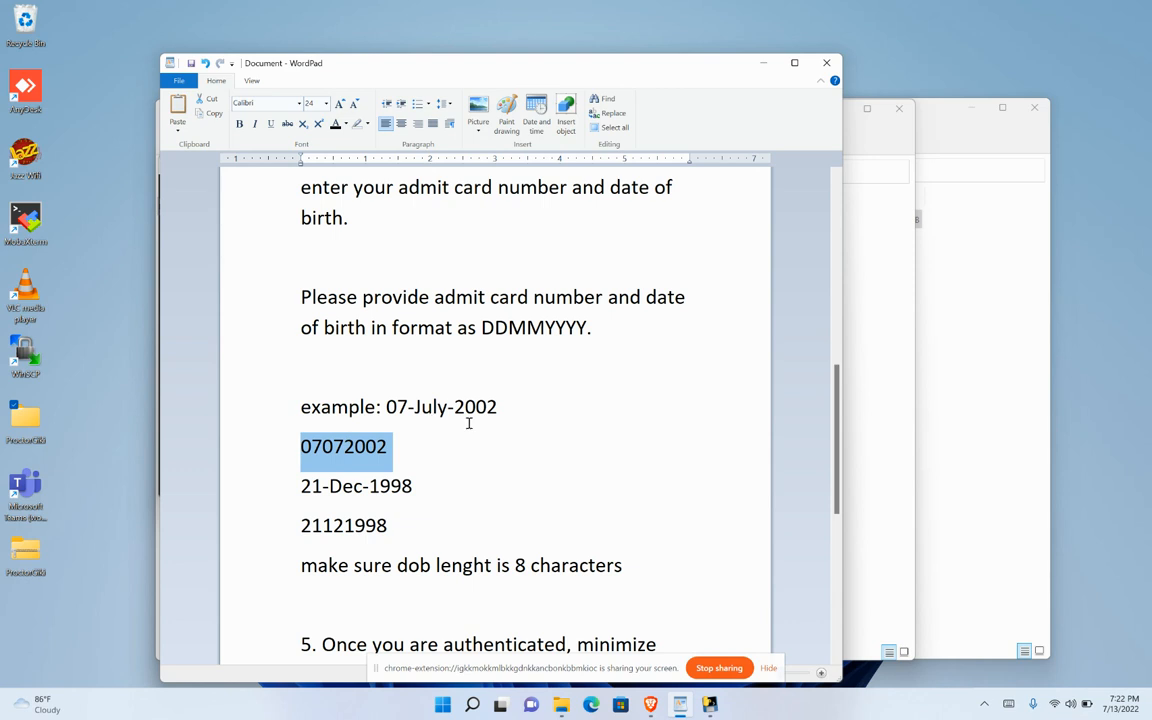
{"action": "left_click", "coordinate": [312, 452]}
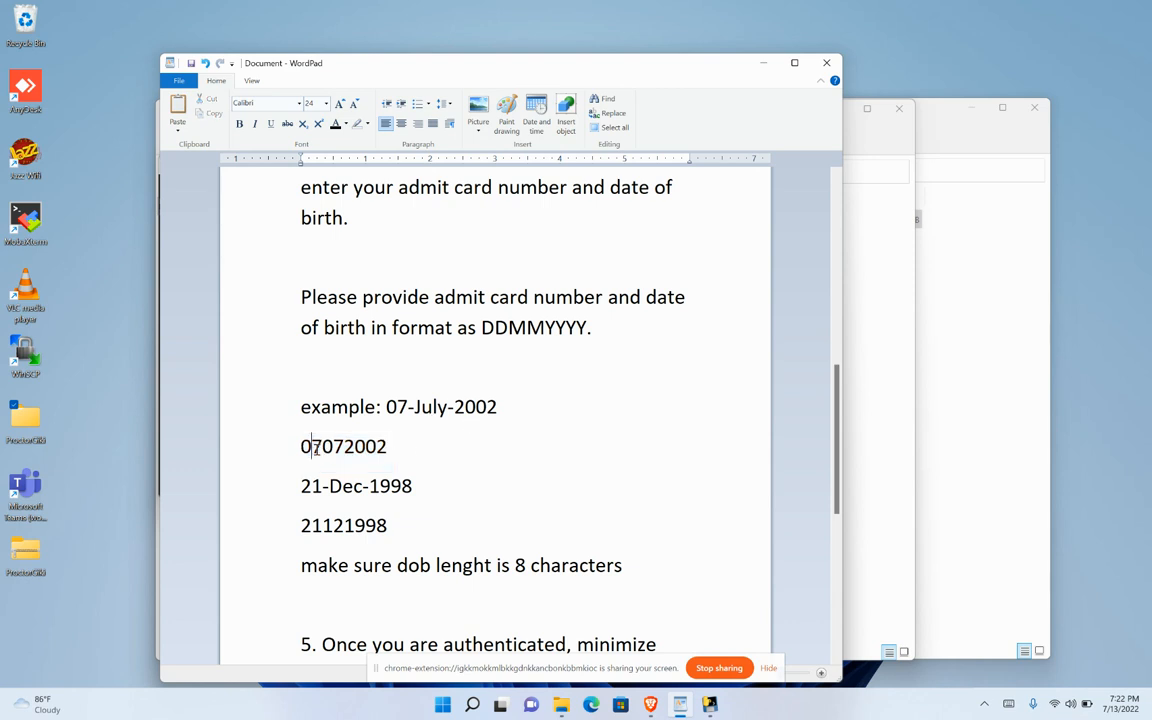
{"action": "left_click", "coordinate": [296, 450]}
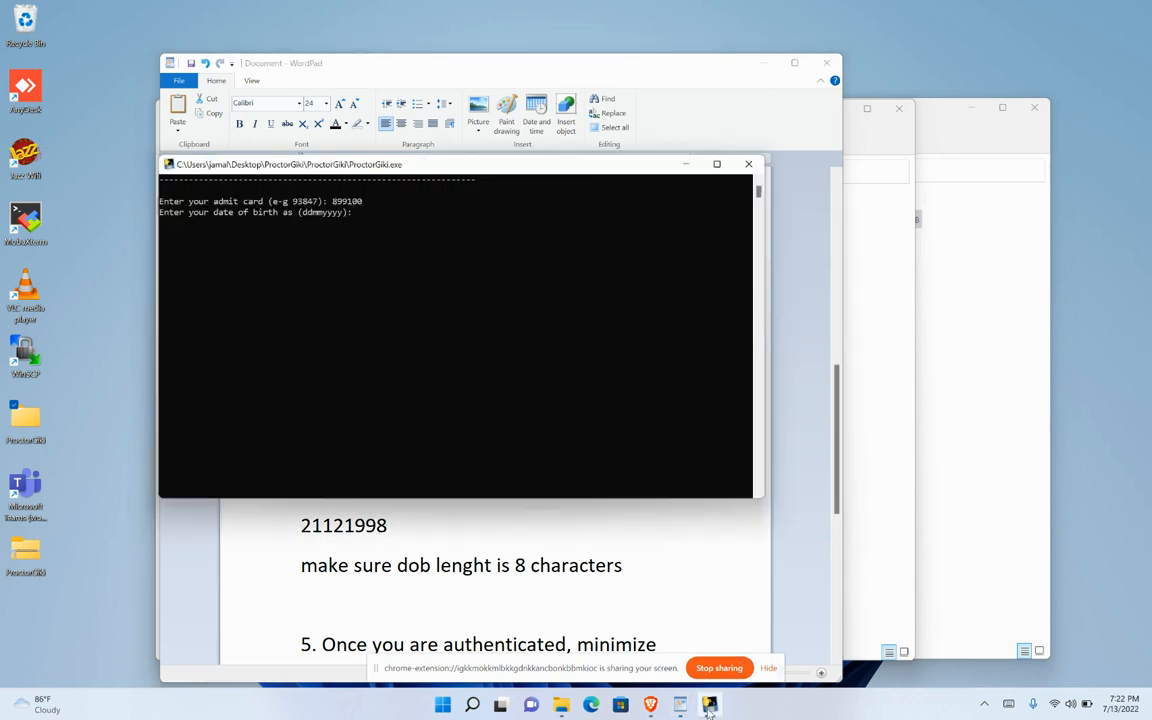
{"action": "key", "text": "alt+Tab"}
{"action": "key", "text": "Return"}
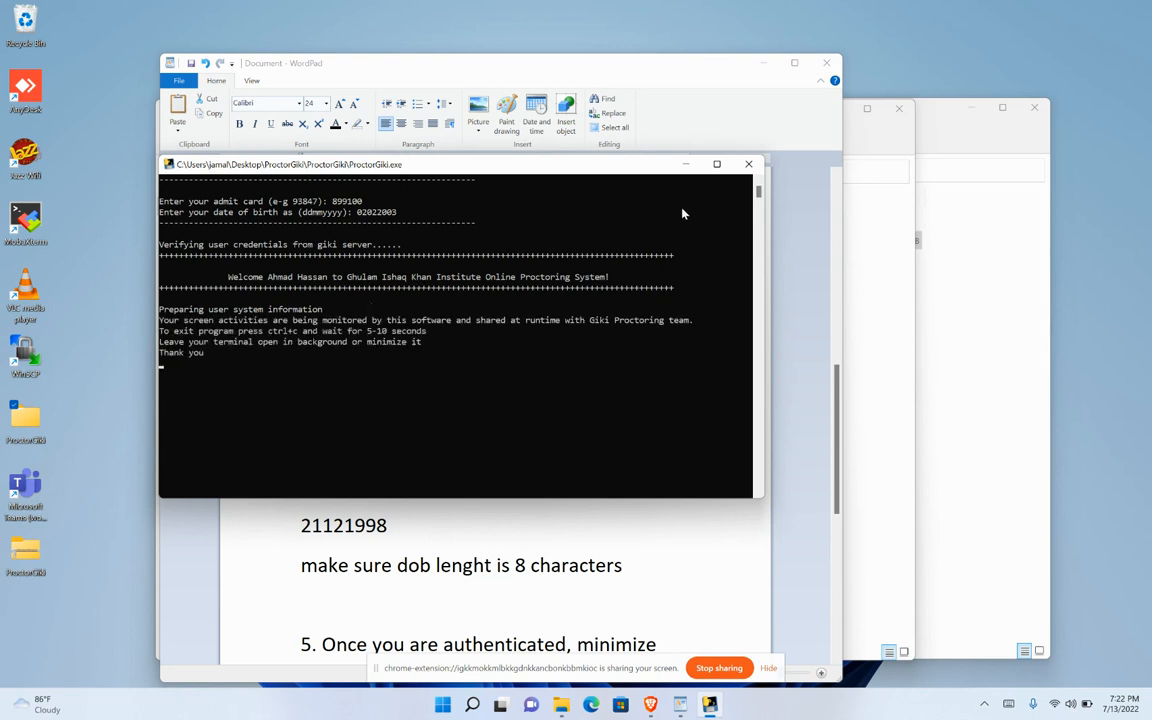
{"action": "left_click_drag", "start_coordinate": [516, 168], "coordinate": [616, 128]}
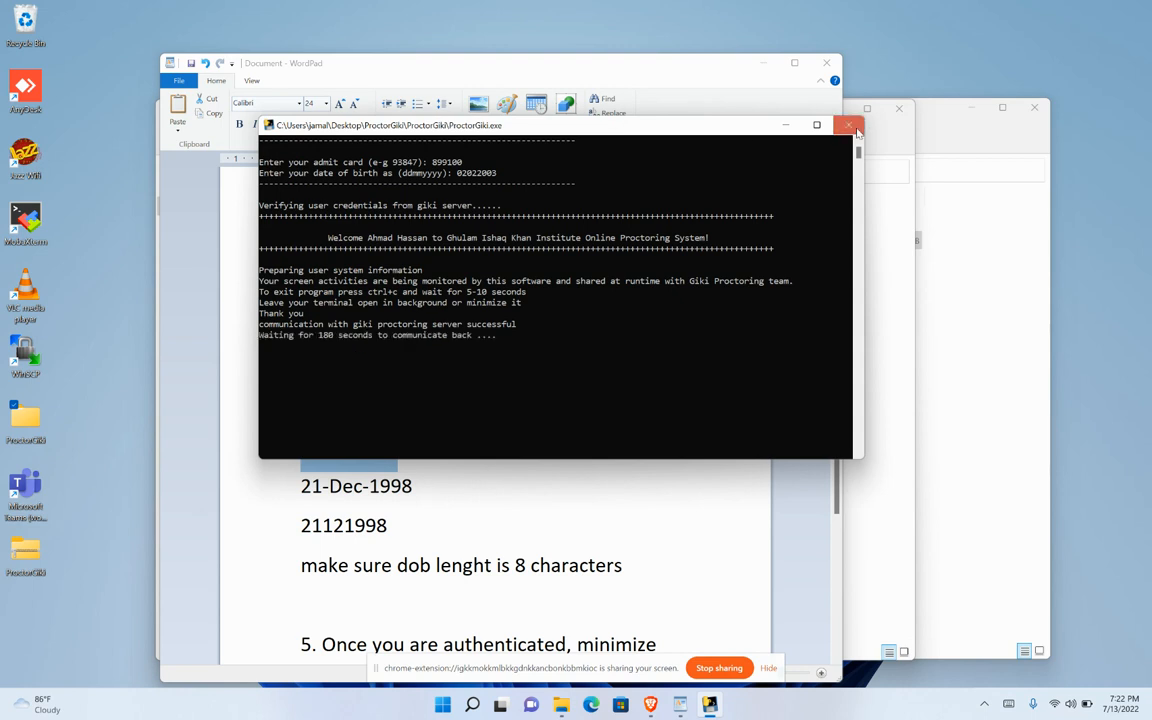
{"action": "left_click_drag", "start_coordinate": [729, 130], "coordinate": [653, 133]}
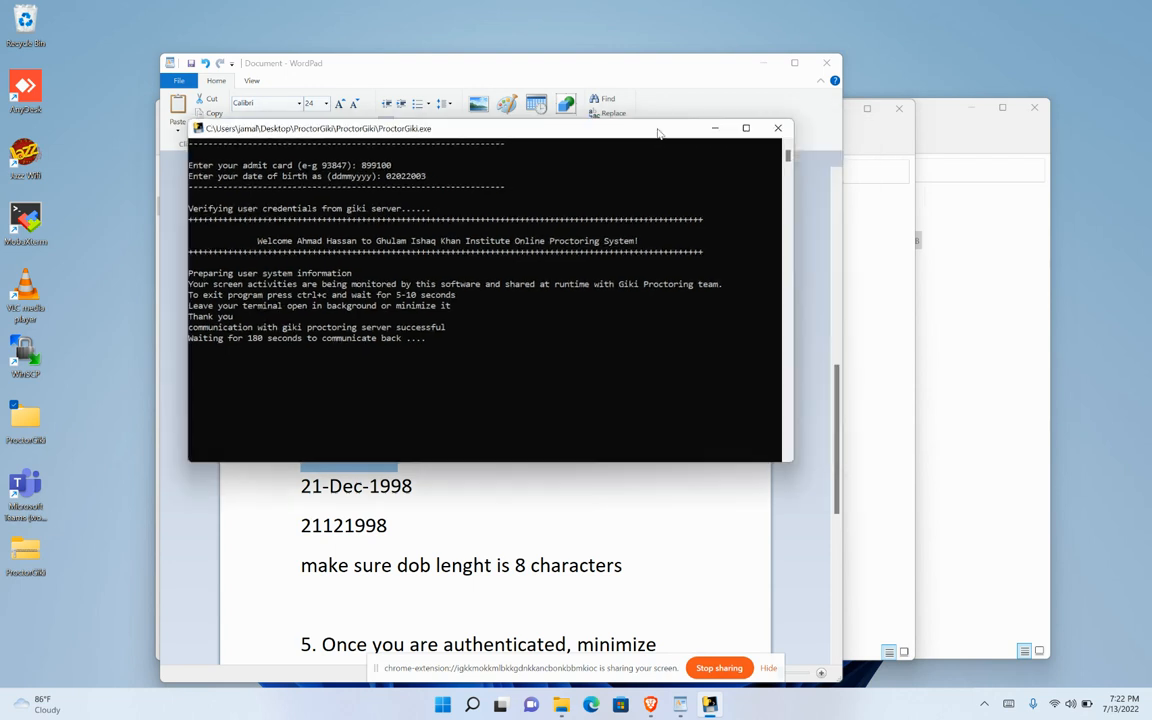
- Minimize the console to read tutorial steps 5–7, then restore ProctorGiki from the taskbar
{"action": "left_click", "coordinate": [710, 129]}
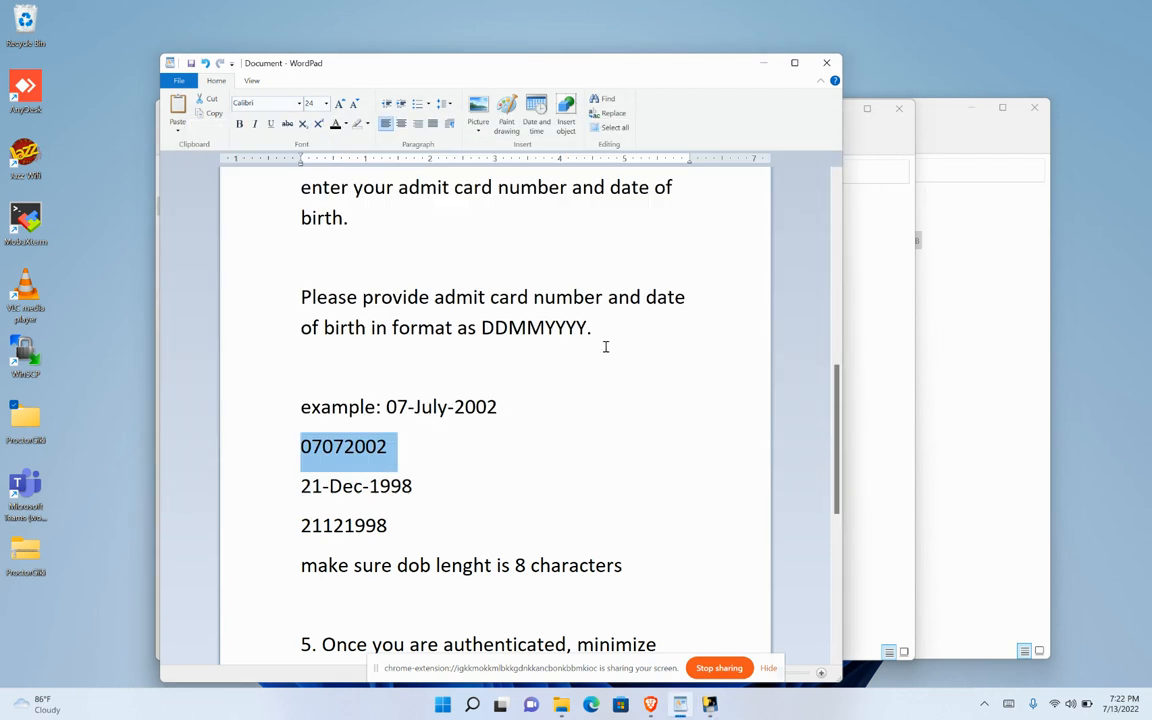
{"action": "left_click_drag", "start_coordinate": [836, 437], "coordinate": [836, 567]}
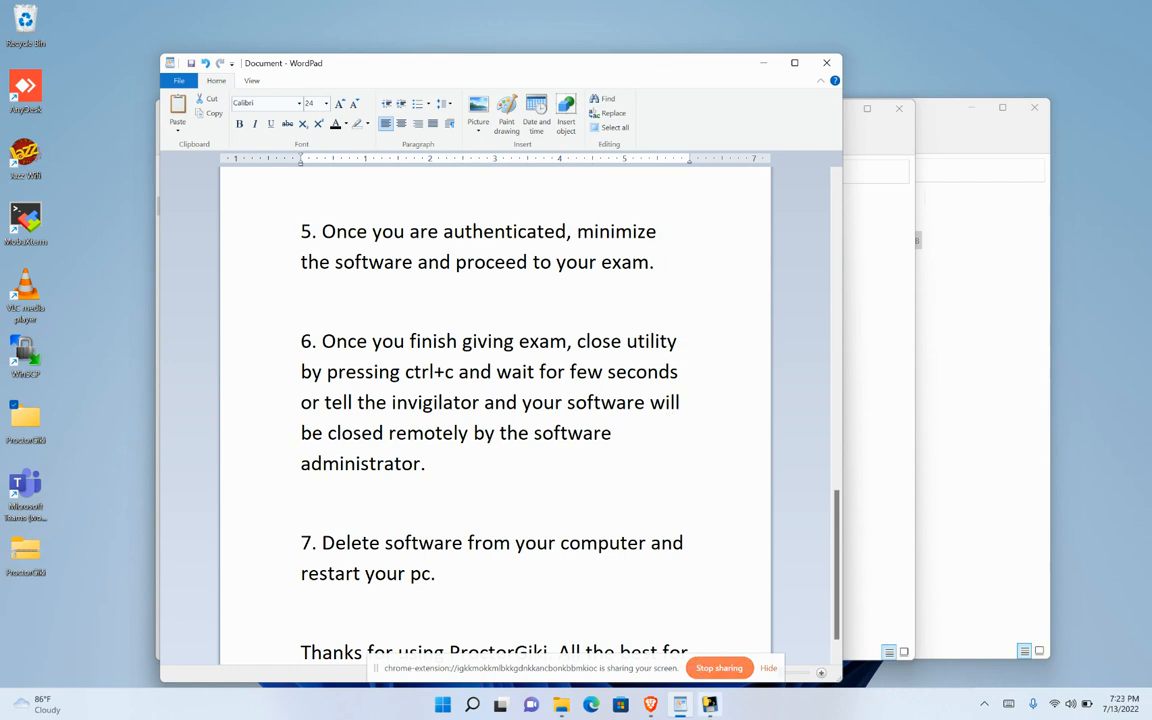
{"action": "mouse_move", "coordinate": [709, 704]}
{"action": "left_click", "coordinate": [708, 635]}
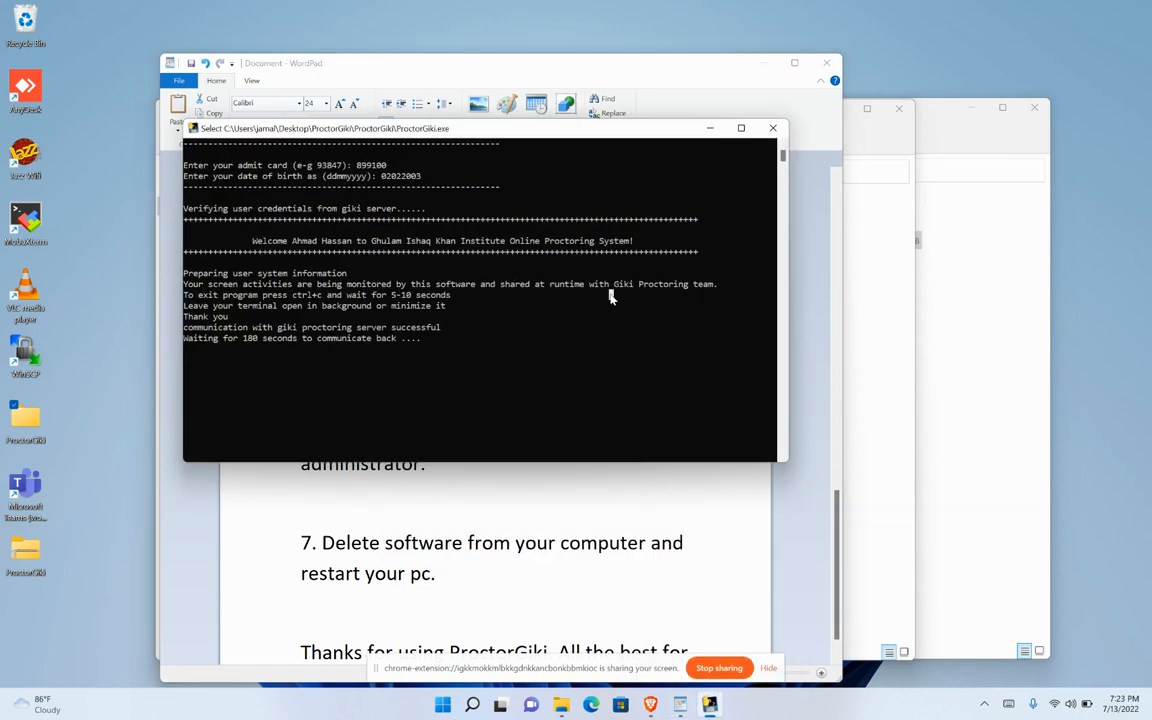
- Cancel the console's Select mode so monitoring continues, then minimize it again
{"action": "right_click", "coordinate": [611, 297]}
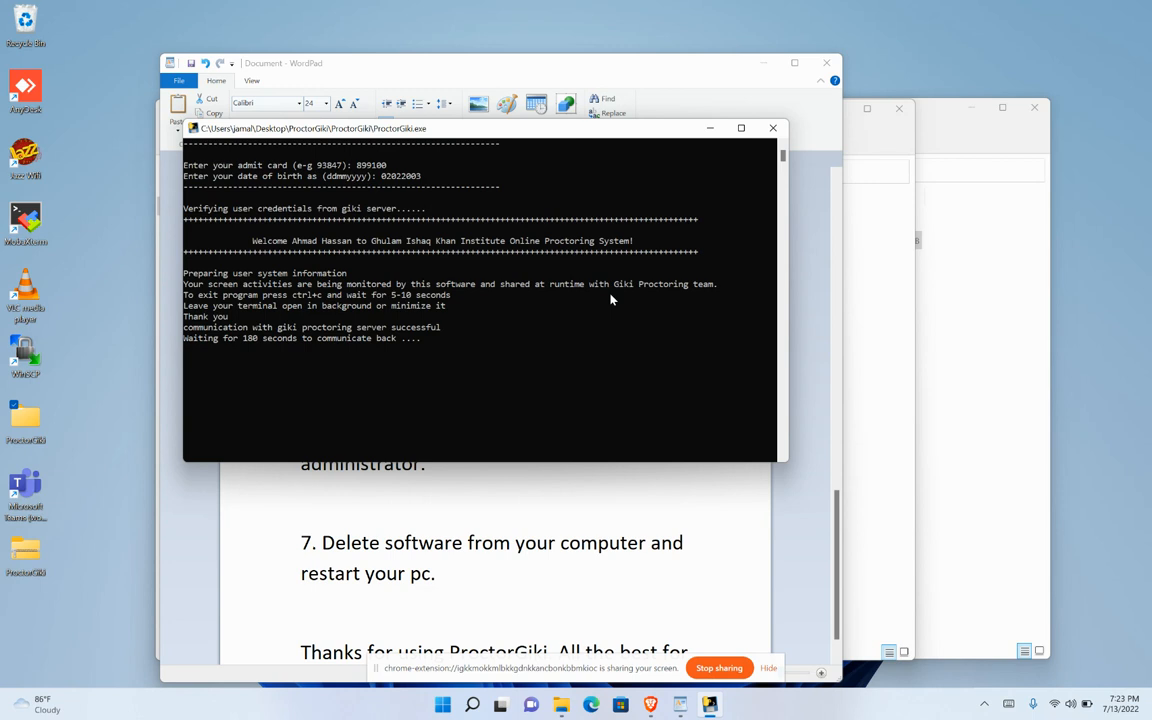
{"action": "left_click", "coordinate": [711, 129]}
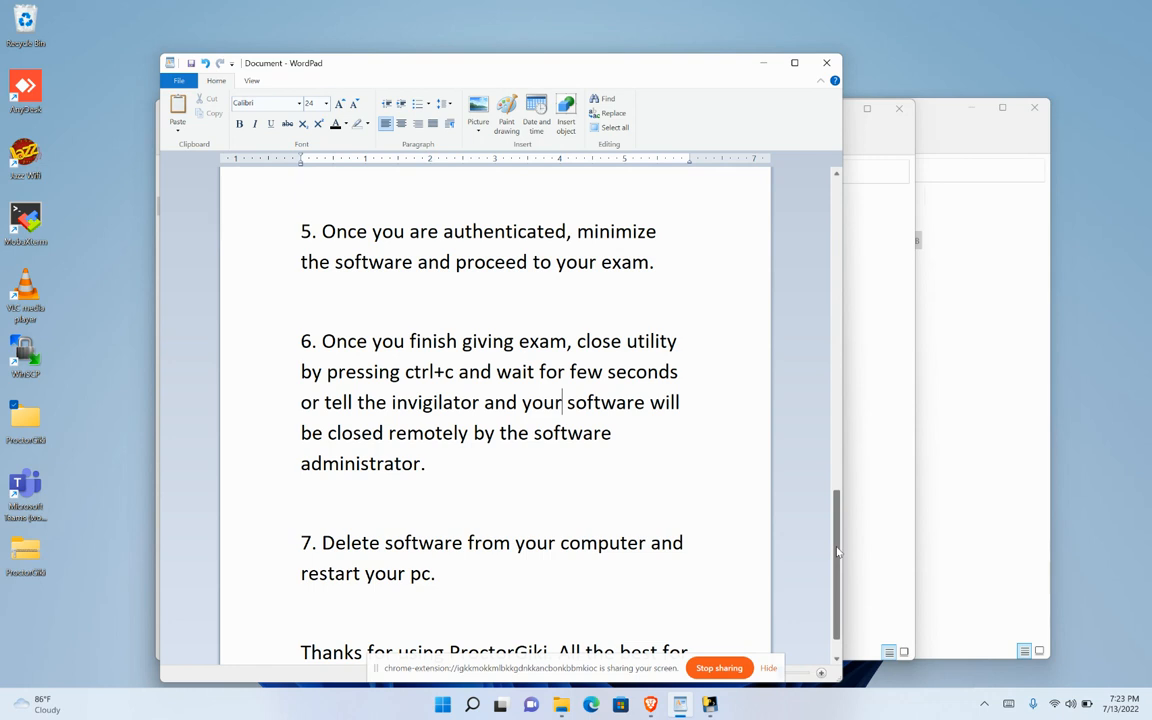
{"action": "scroll", "coordinate": [838, 603], "scroll_direction": "down", "scroll_amount": 1}
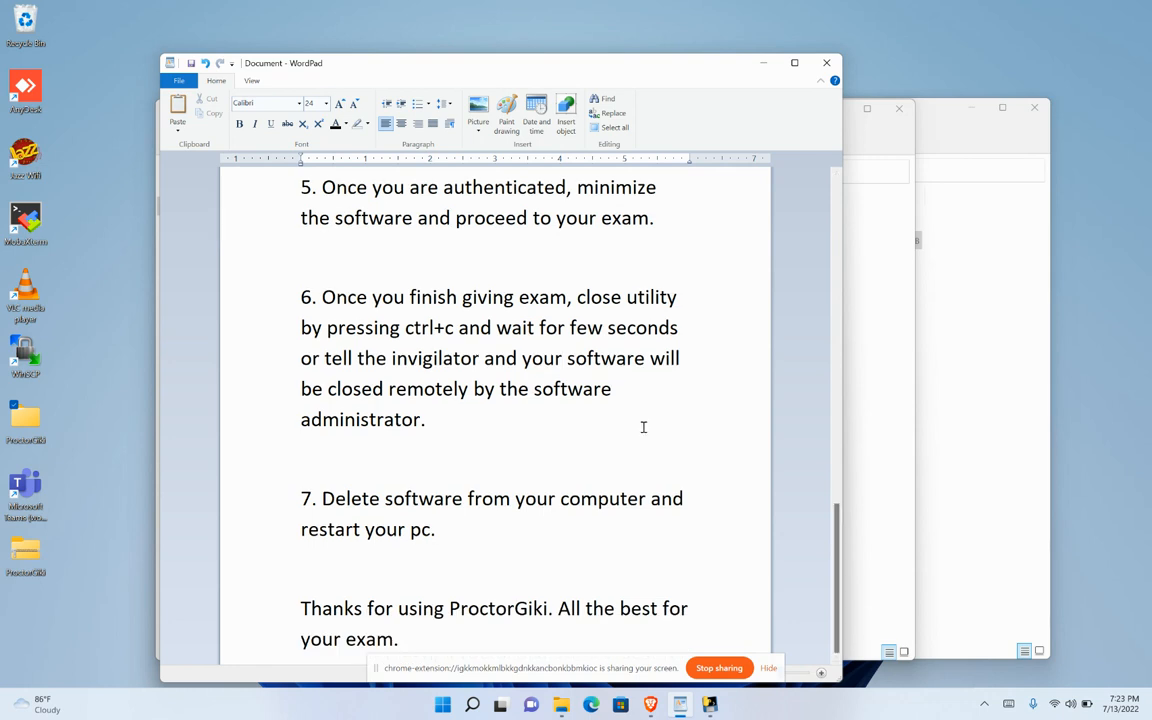